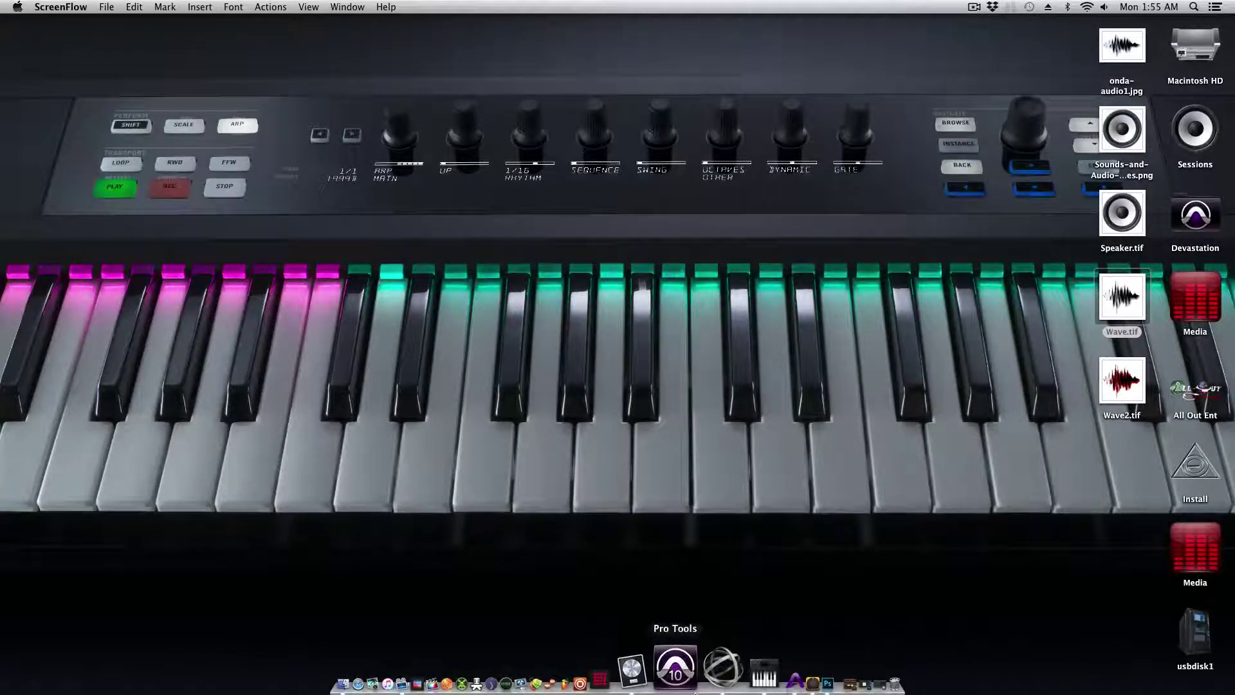
Switch to Photoshop and place Sounds-and-Audio-Devices.png from the desktop onto the Wave2.tif canvas at its placed size
click(769, 685)
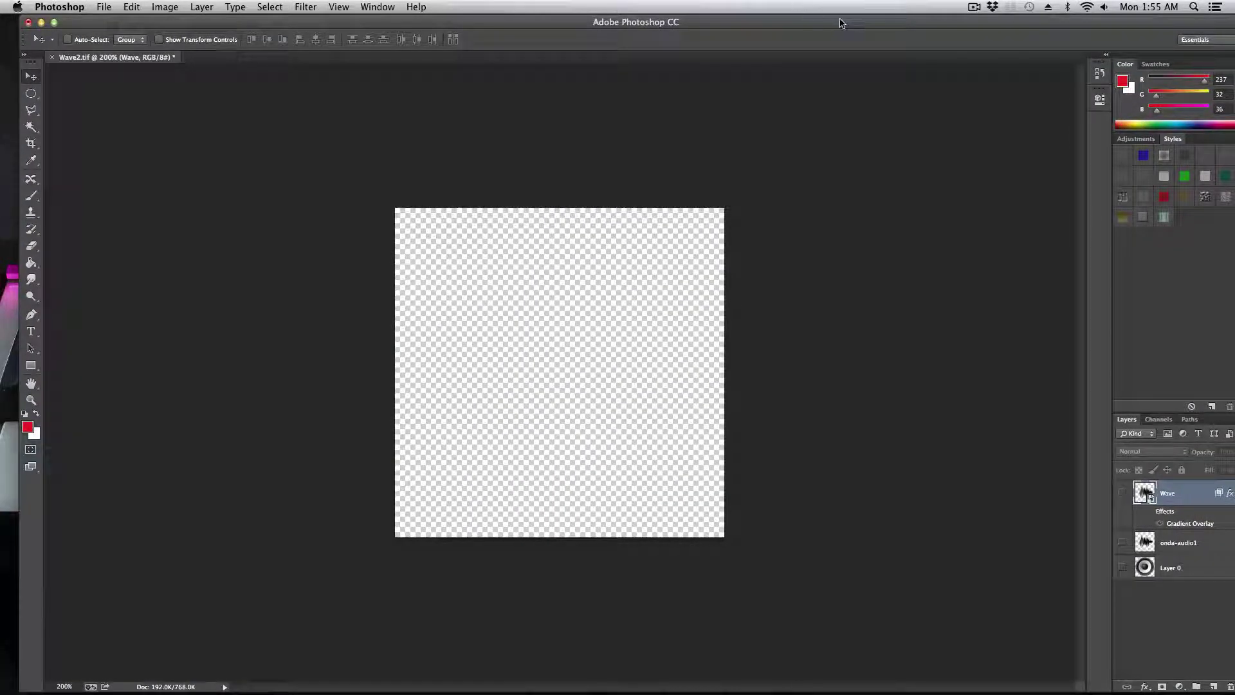
drag(841, 22, 643, 43)
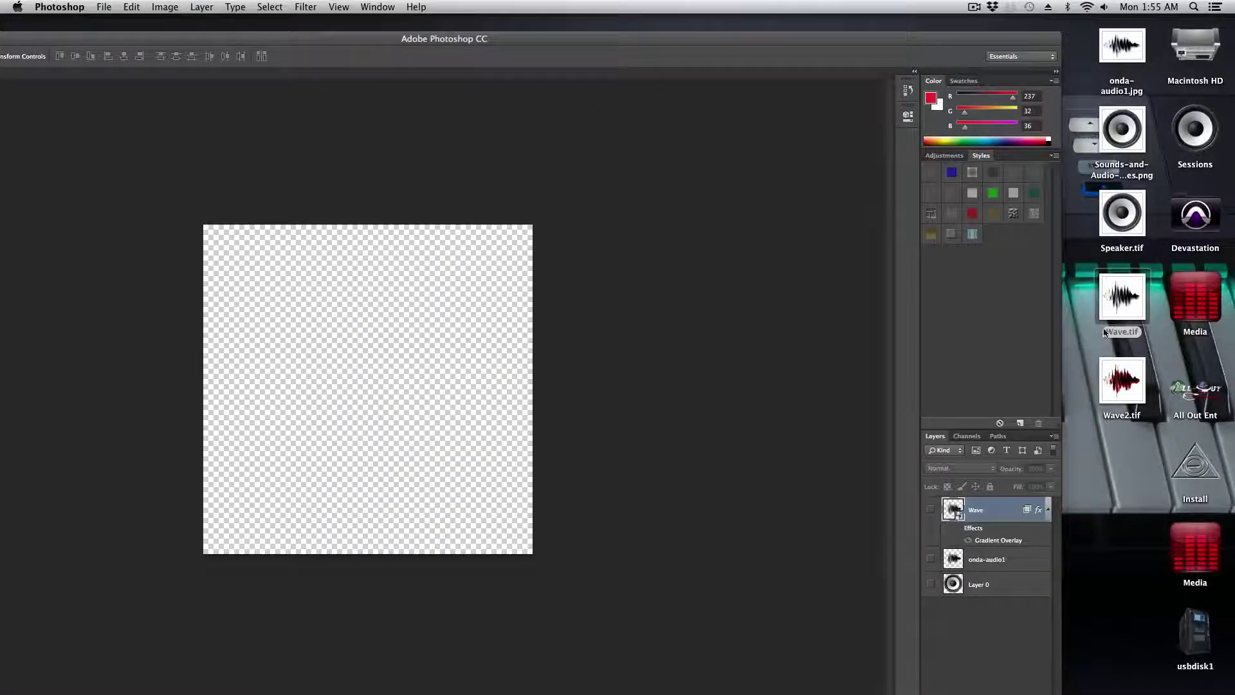
drag(1123, 171, 346, 365)
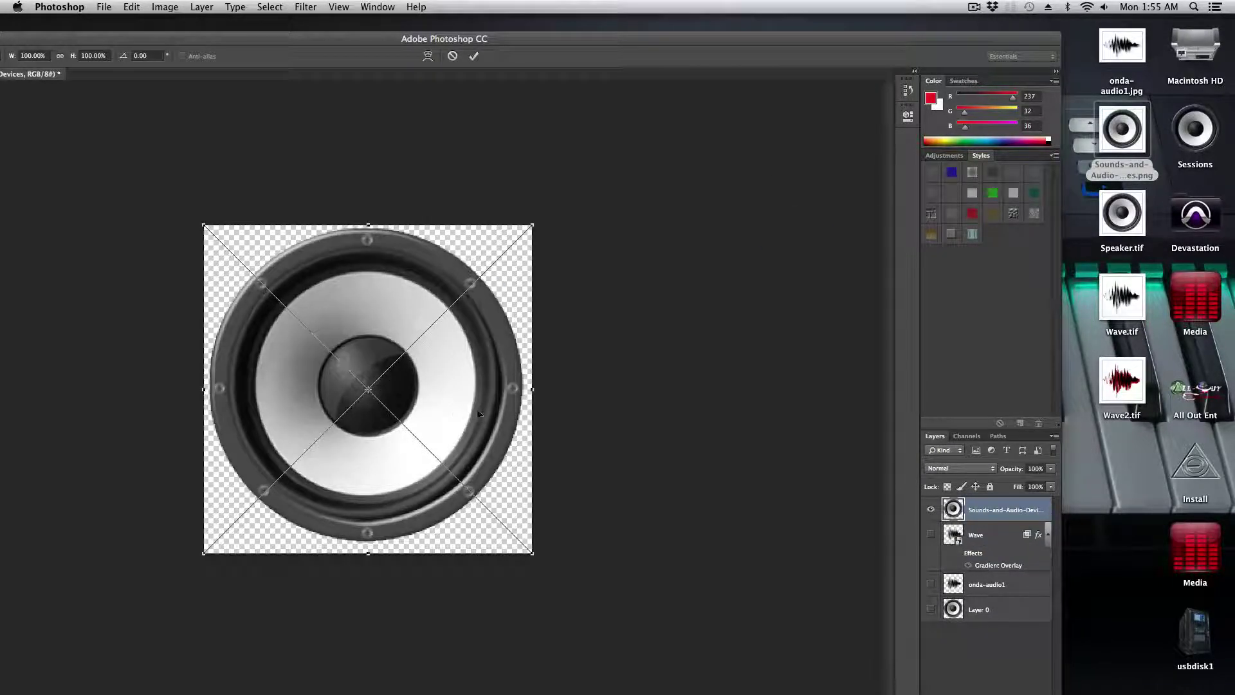
drag(379, 41, 565, 15)
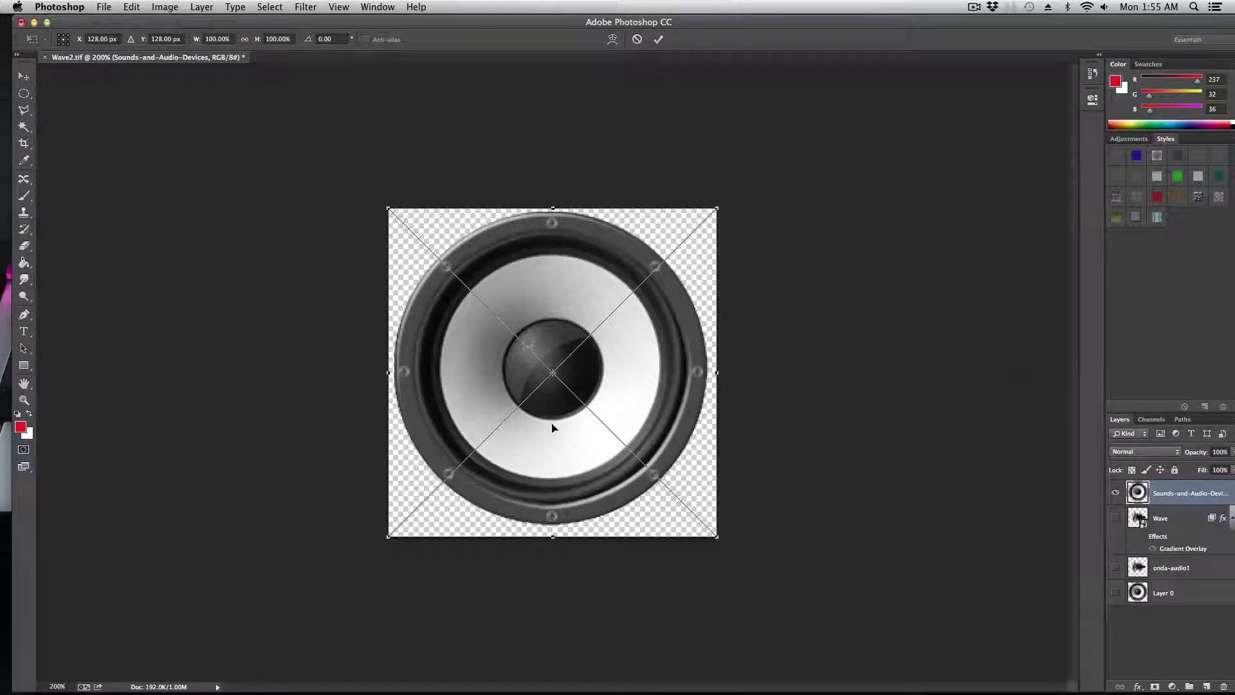
click(24, 77)
key(Return)
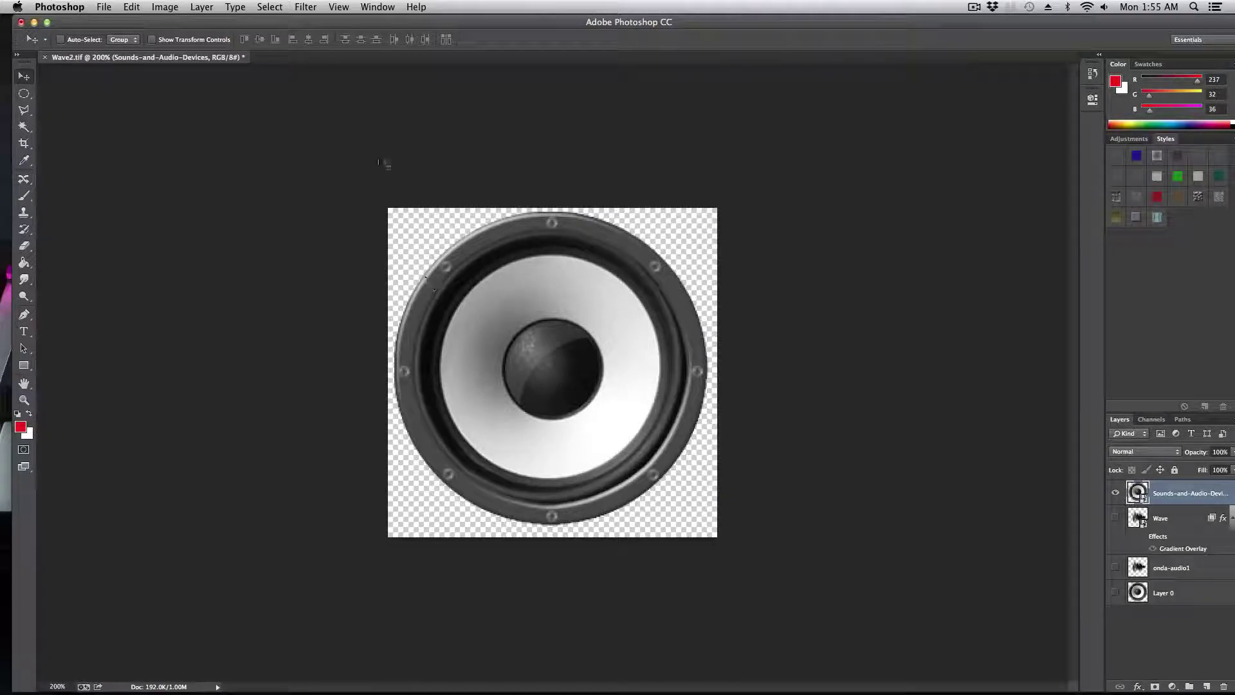
Review the Save As options for the speaker image in TIFF format and leave without saving
click(104, 6)
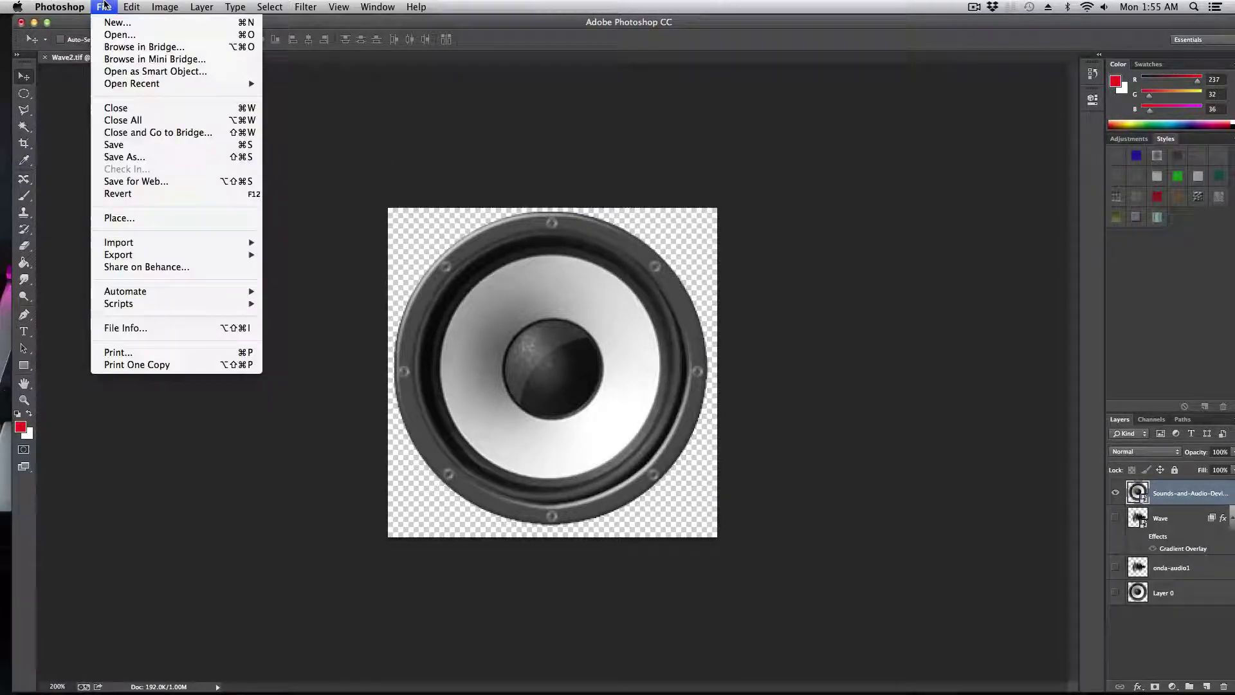
click(124, 157)
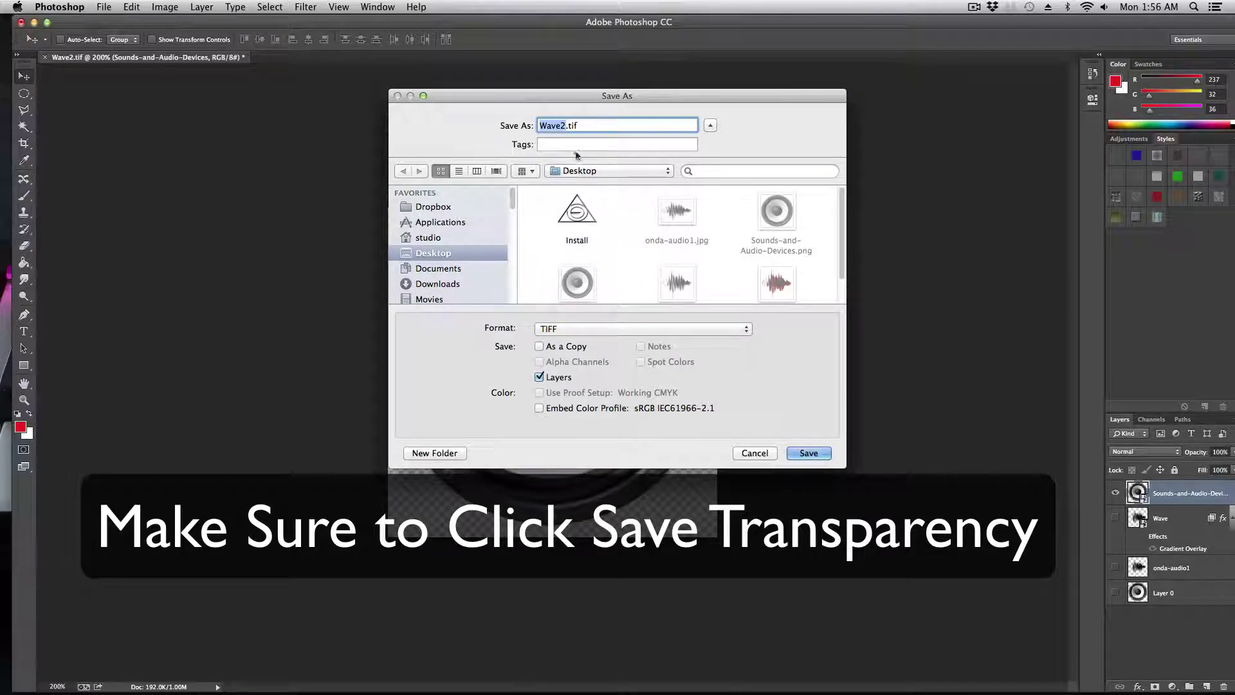
click(766, 454)
Hide the Sounds-and-Audio-Devices layer so the canvas is empty, keeping the desktop files within reach
key(F11)
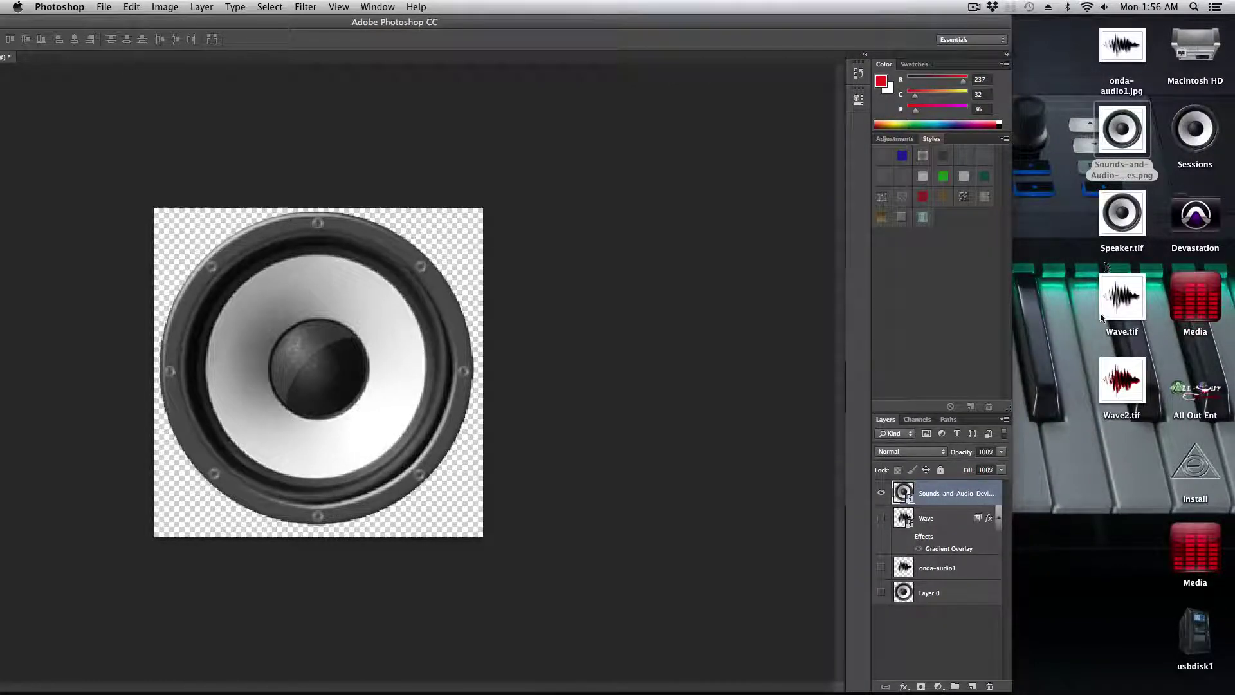
click(882, 494)
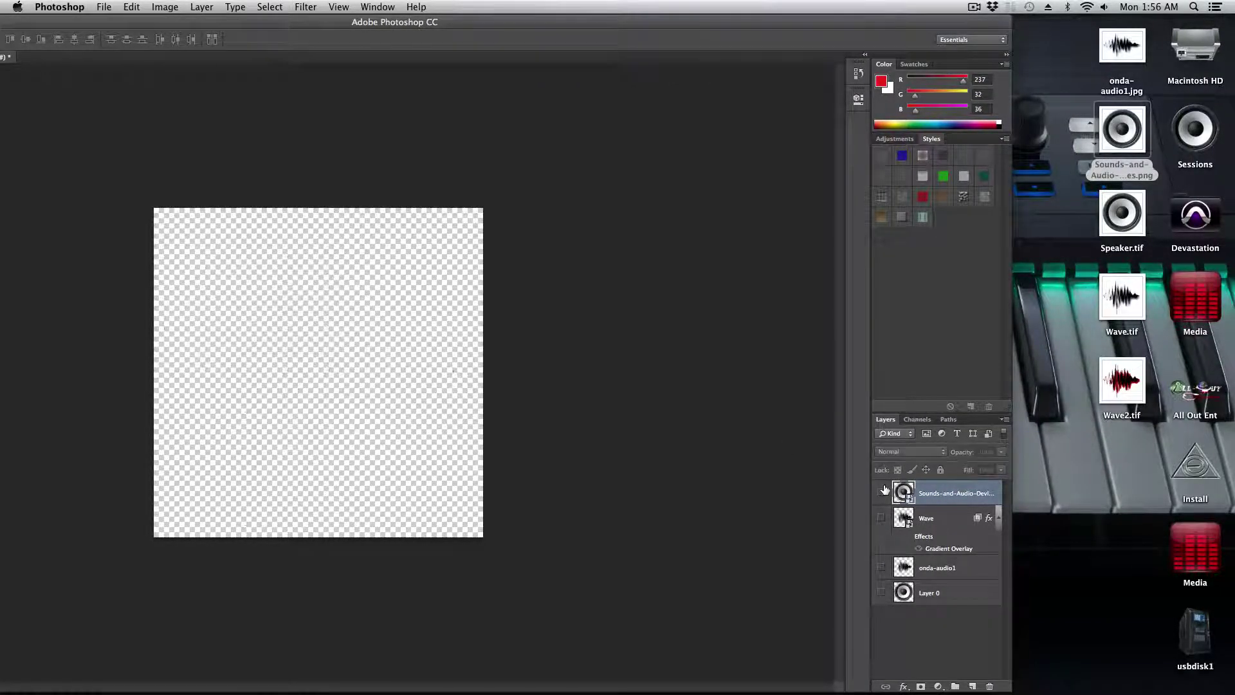
drag(1128, 309, 974, 373)
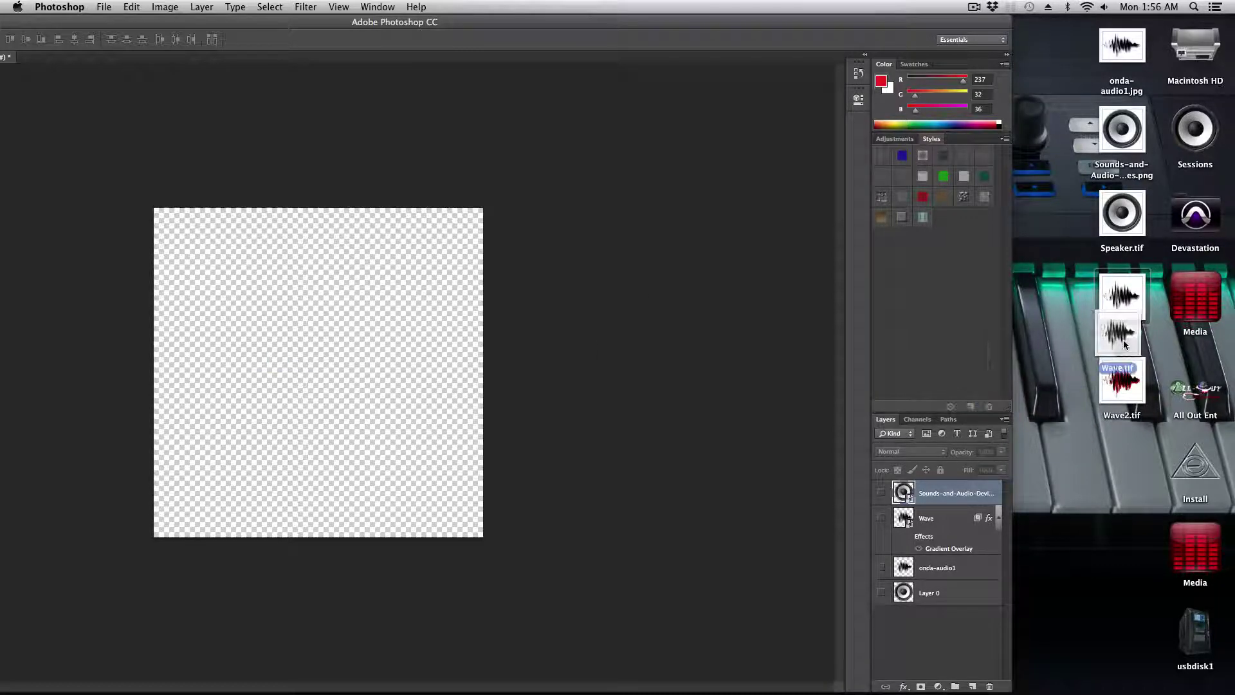
Place onda-audio1.jpg from the desktop into the document, stretching it vertically to fill the whole canvas
click(1125, 60)
drag(1124, 60, 253, 355)
drag(316, 255, 319, 208)
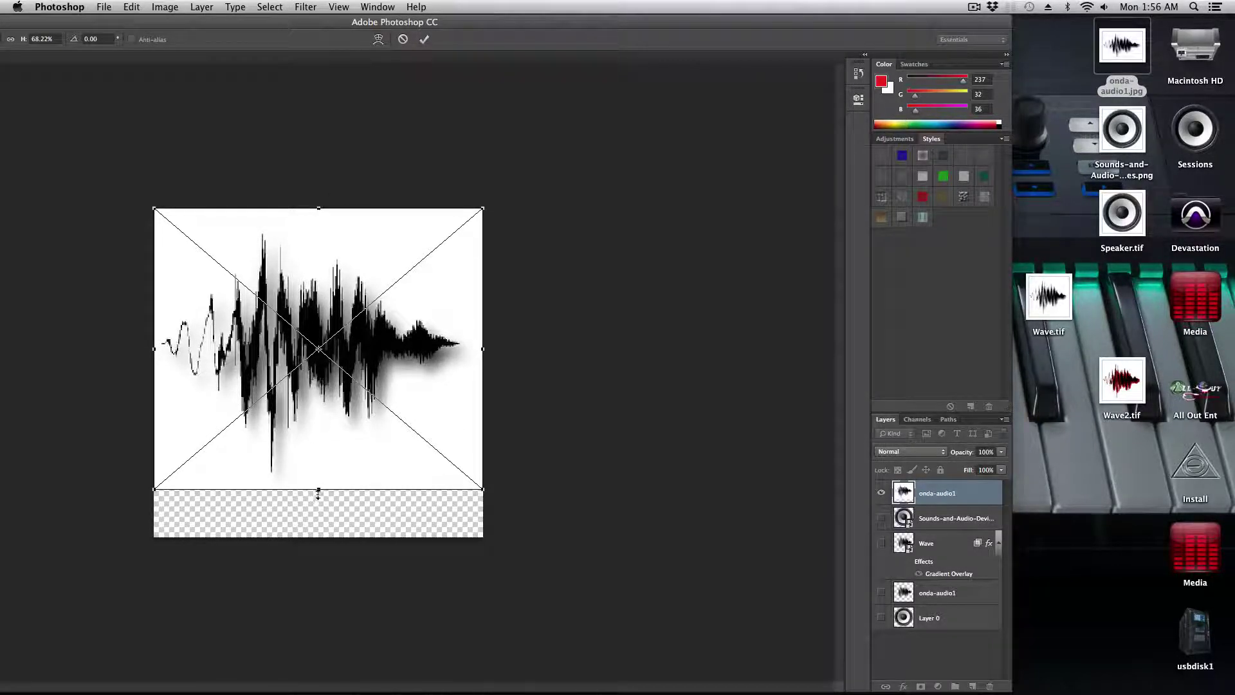
drag(317, 494, 319, 537)
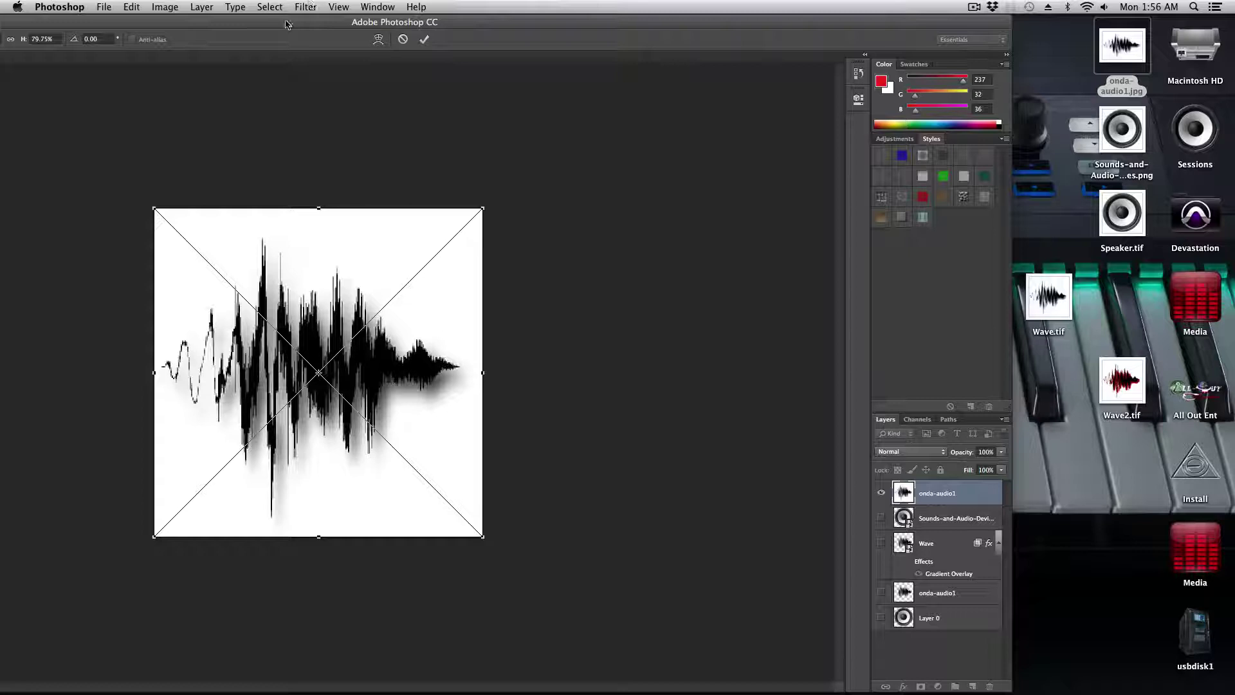
drag(287, 25, 397, 10)
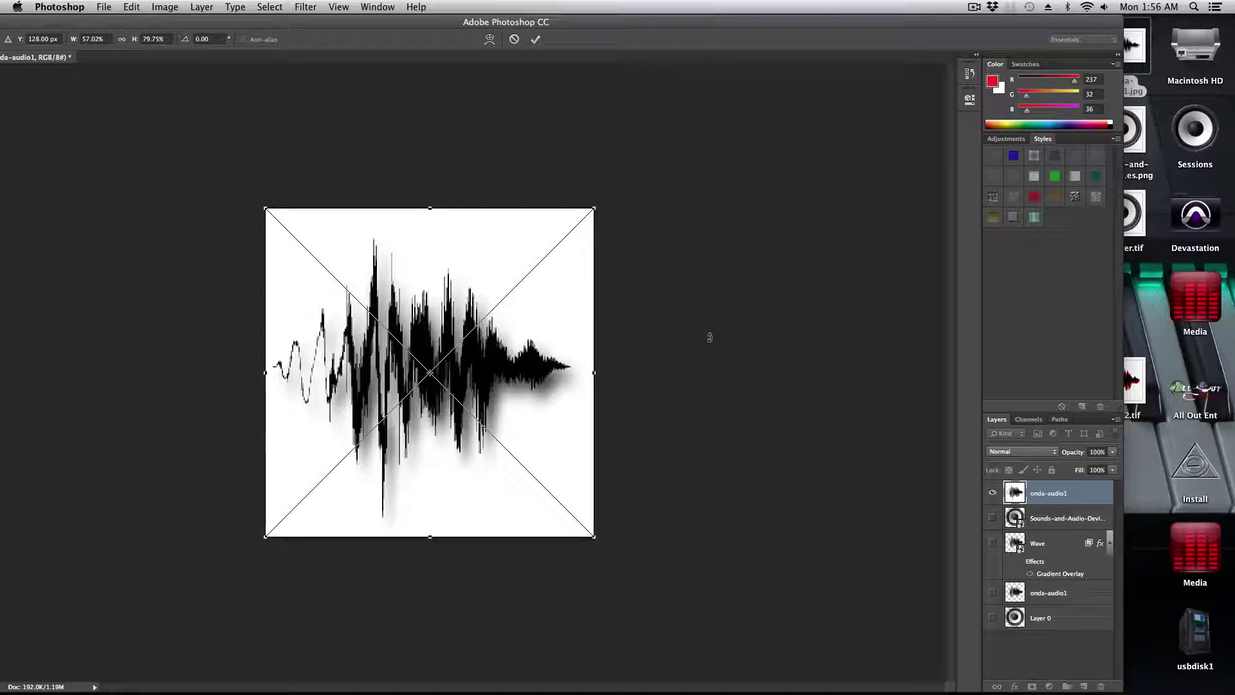
drag(47, 21, 162, 22)
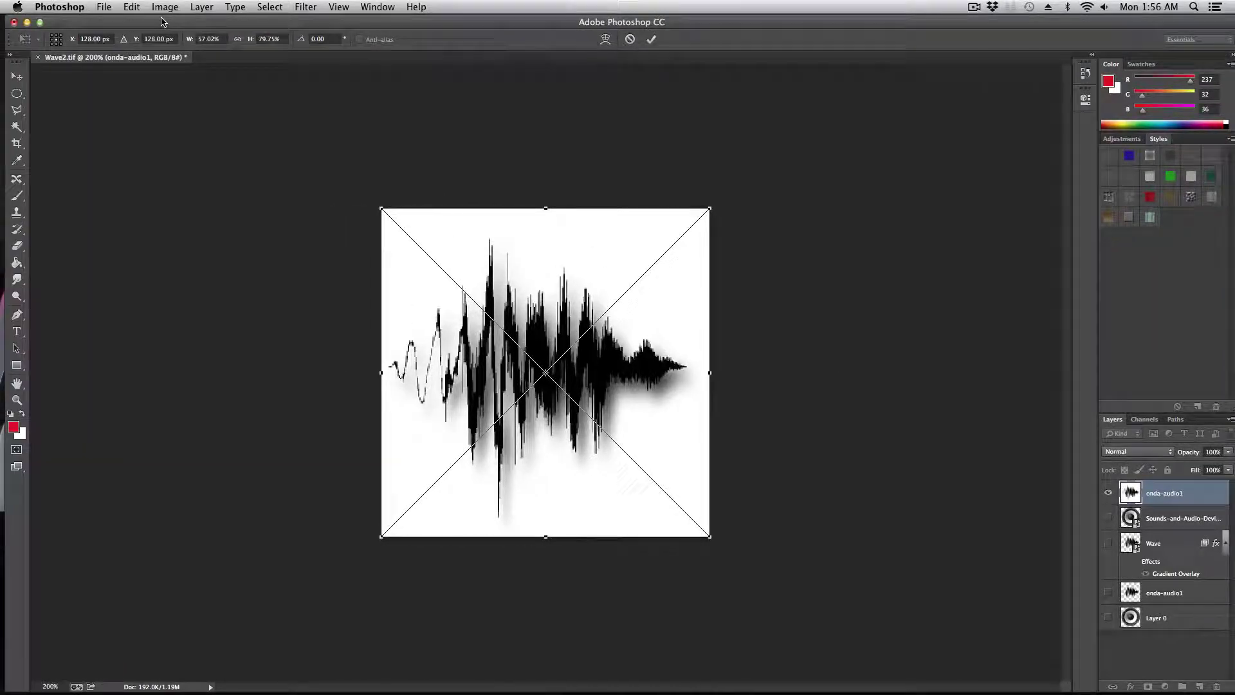
click(17, 77)
click(740, 240)
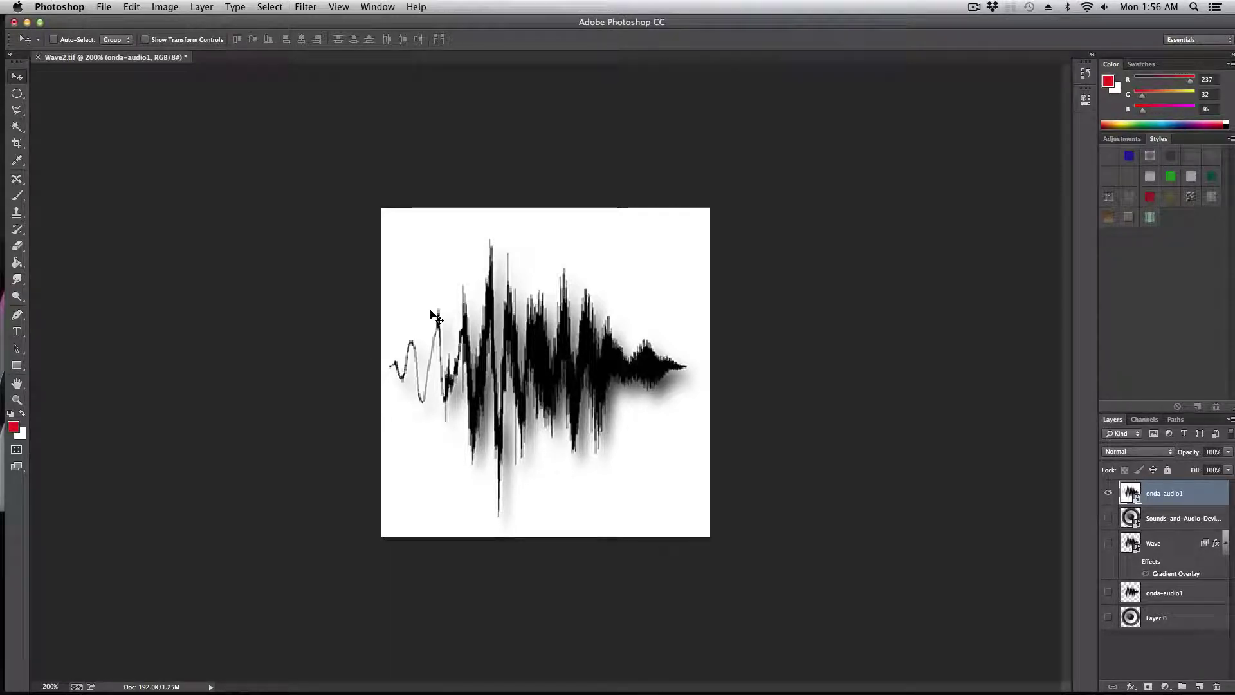
Try selecting the white background around the waveform with the Magic Wand and clear the selection
key(w)
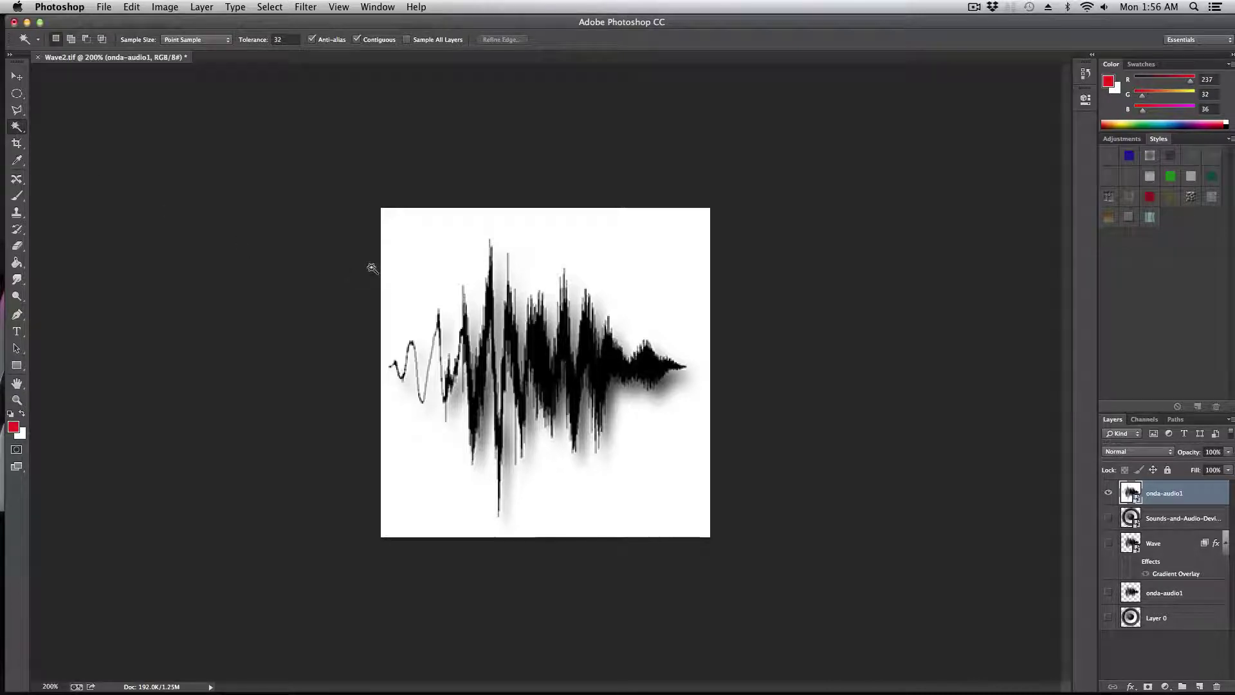
click(436, 268)
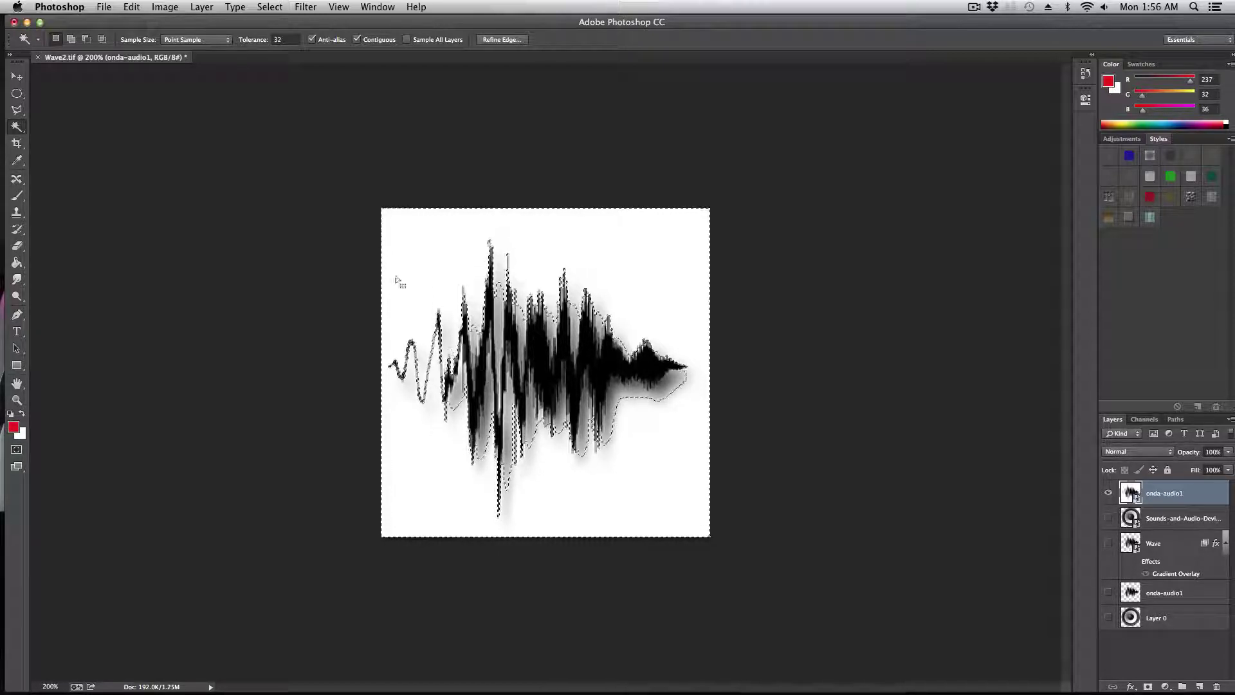
click(265, 7)
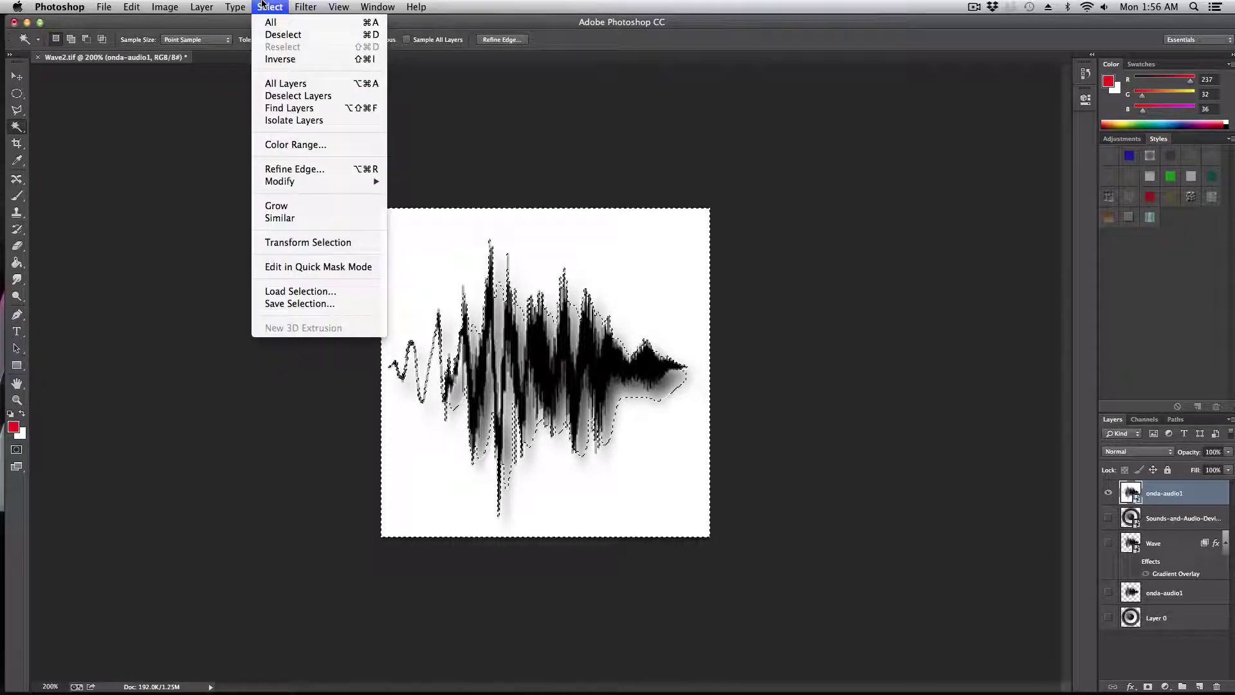
click(281, 34)
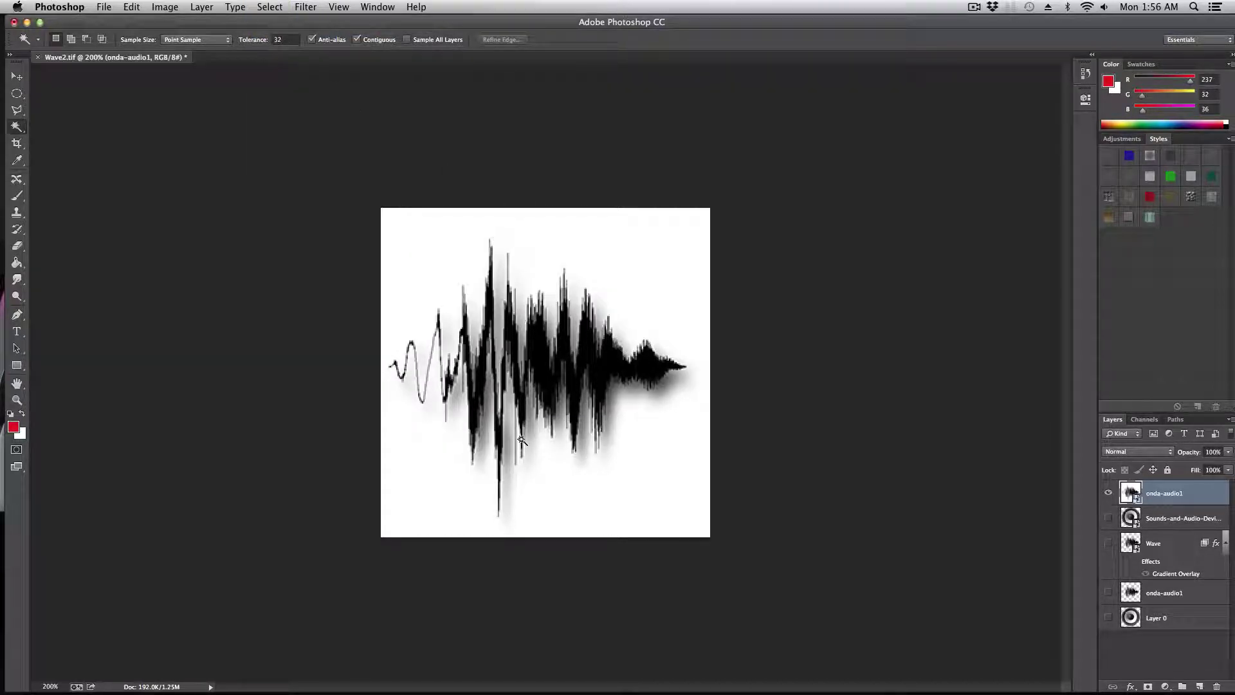
In the top onda-audio1 layer's blending options, turn off the G and B channels and set Blend If's This Layer white limit to 212
double_click(1204, 504)
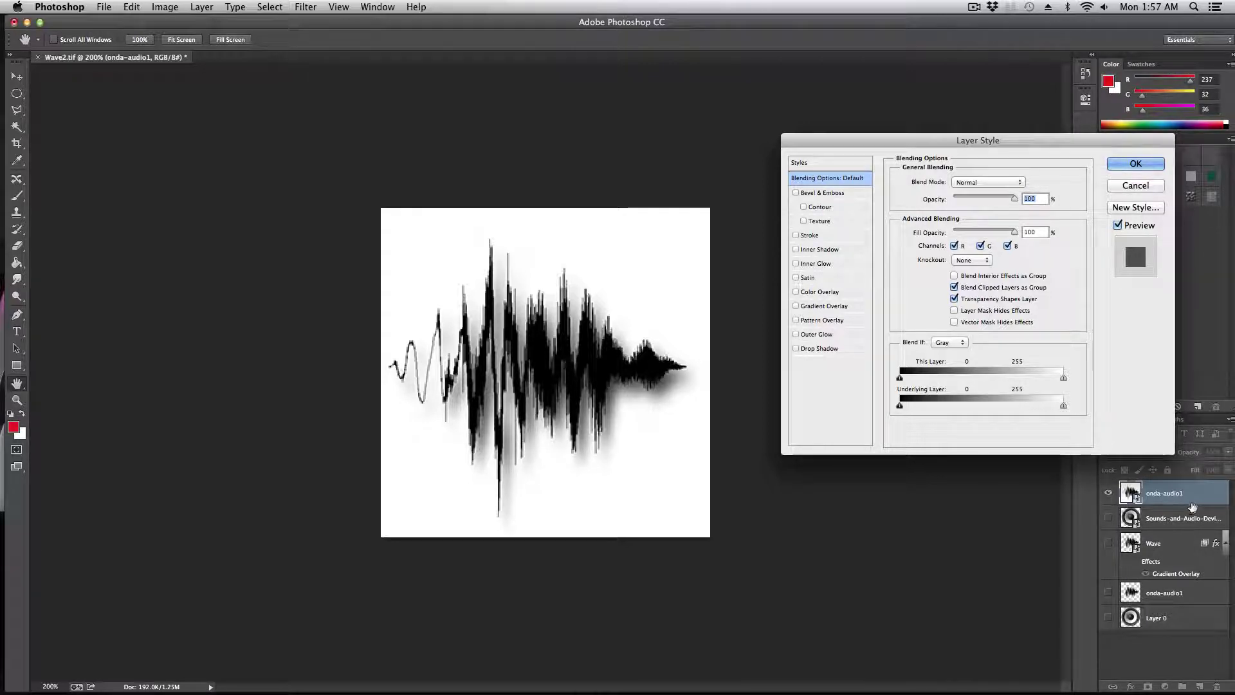
mouse_move(1064, 377)
mouse_down()
mouse_move(1029, 374)
mouse_move(1053, 376)
mouse_up()
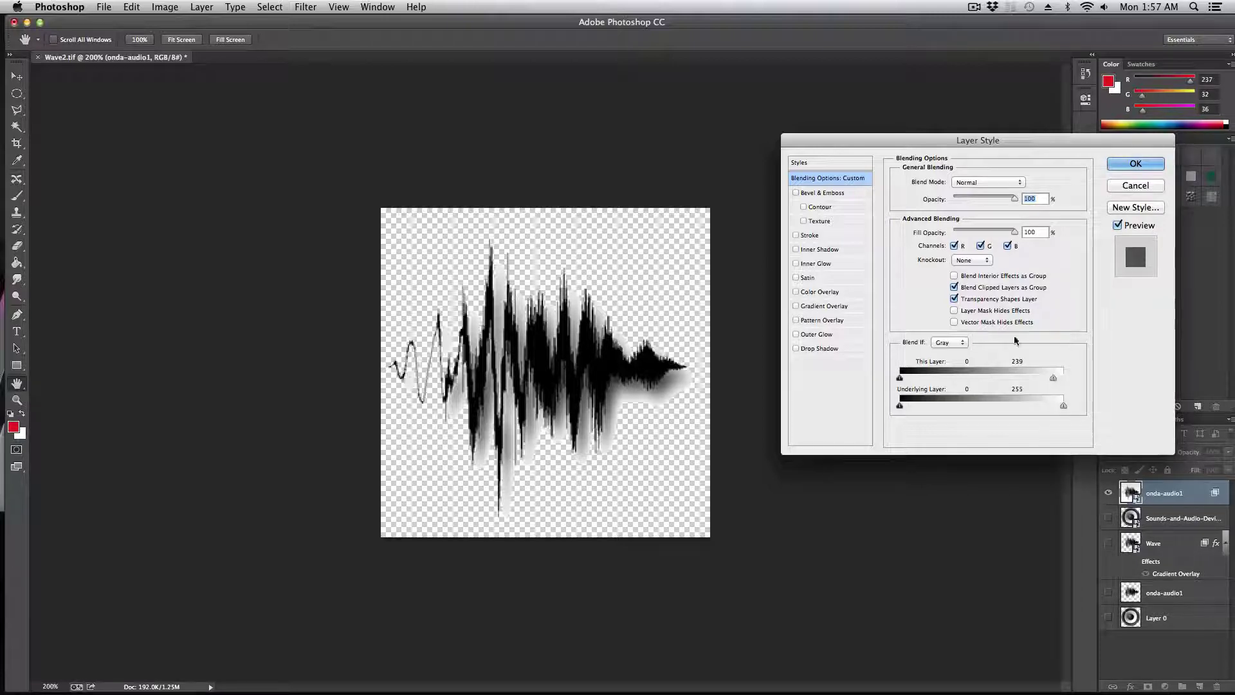
click(981, 245)
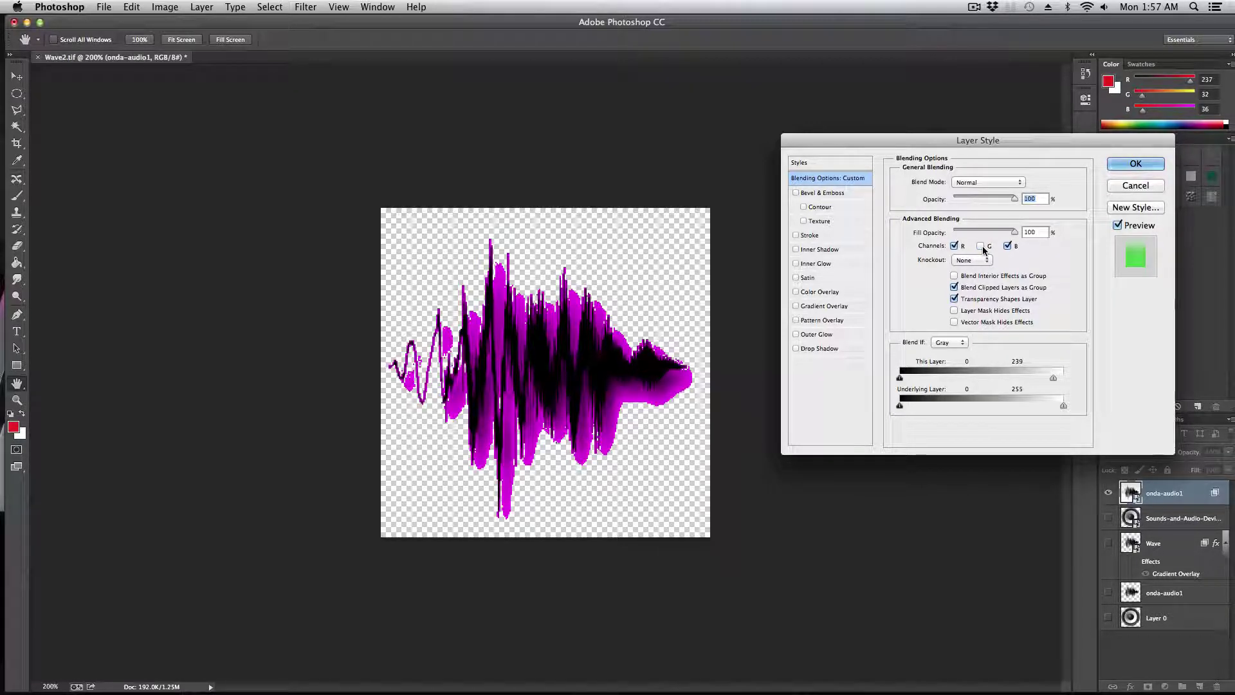
click(1007, 246)
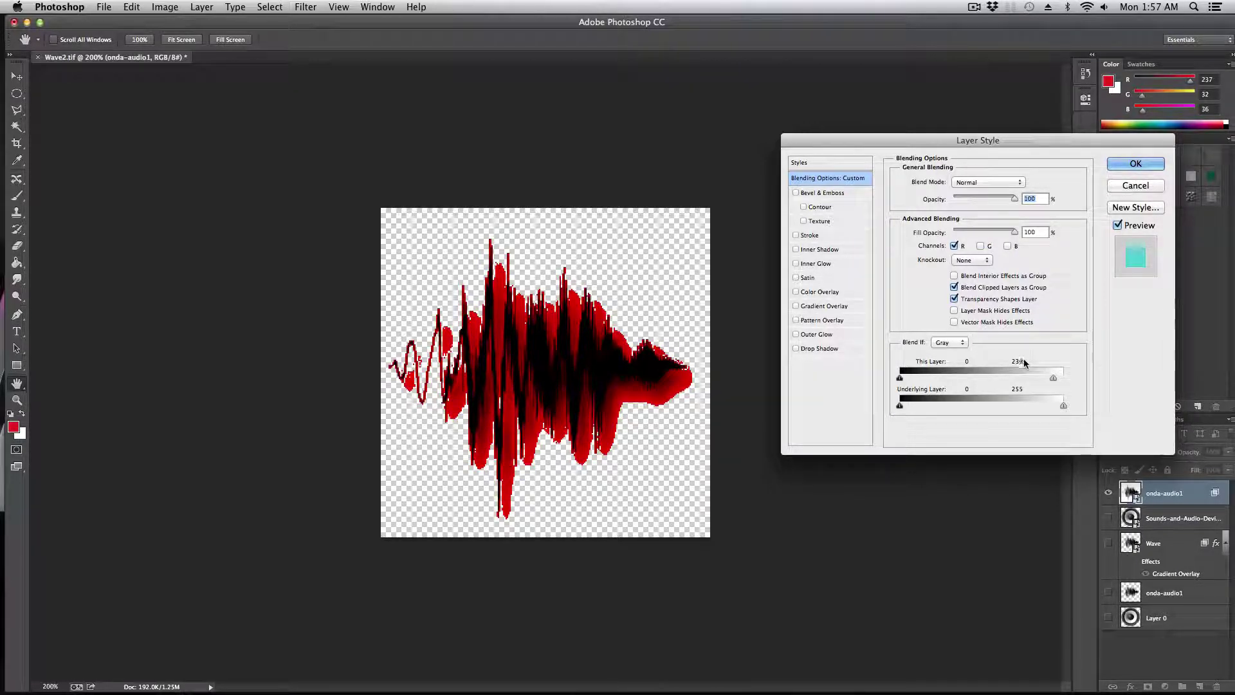
drag(1053, 378, 1037, 379)
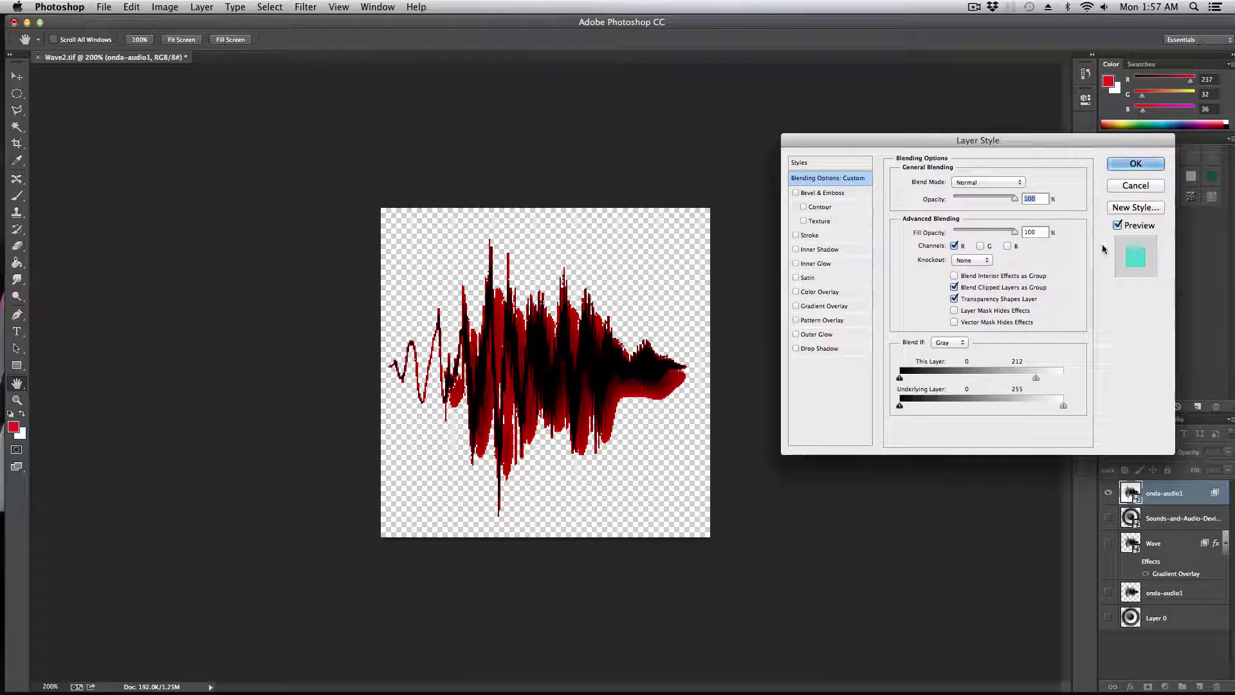
click(1136, 164)
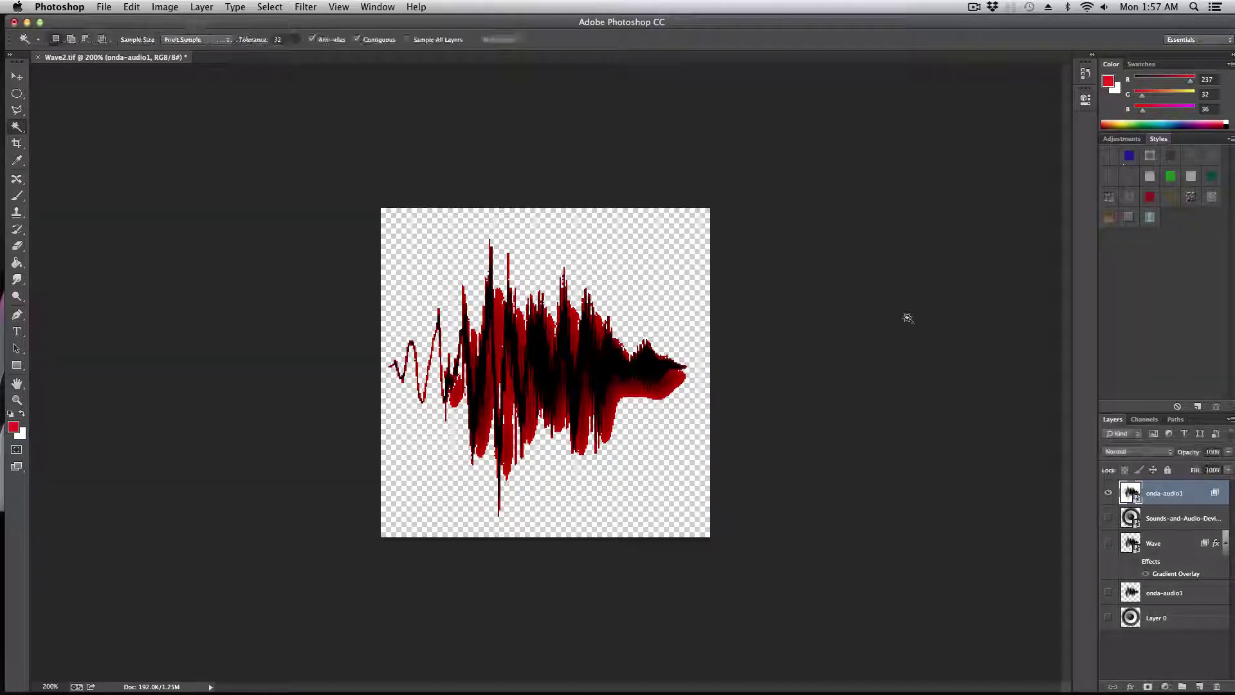
Review the Save As options for the red waveform as a TIFF and cancel the save
click(114, 6)
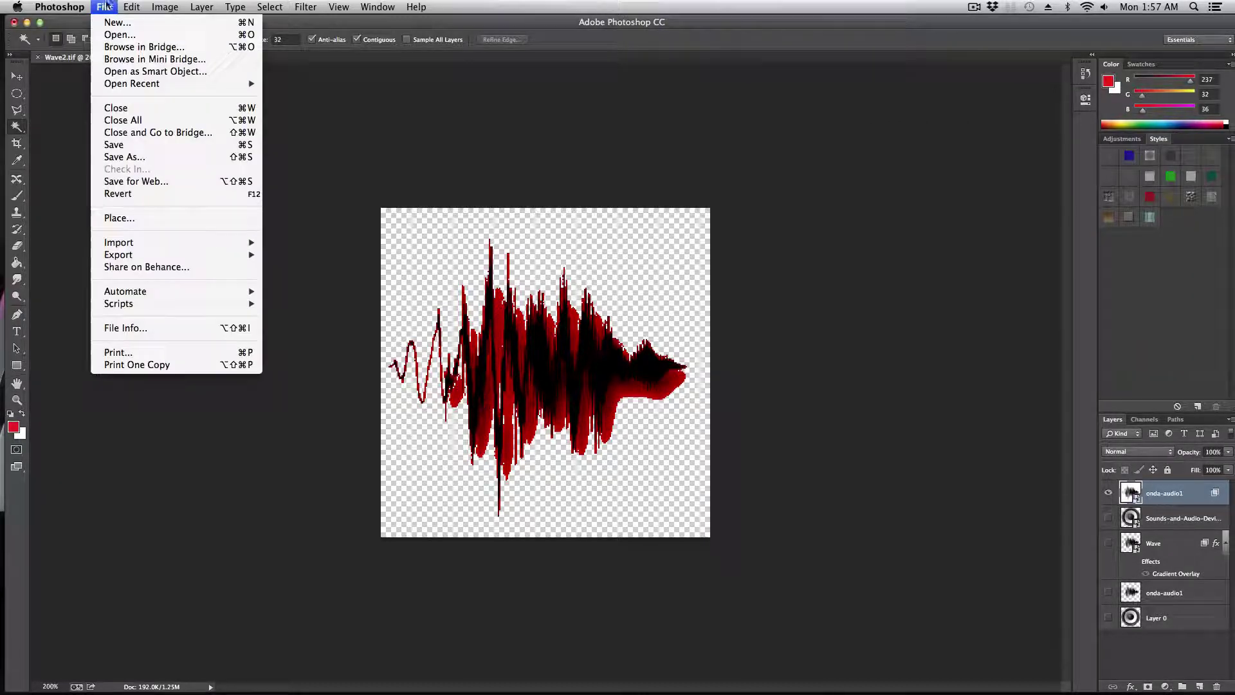
click(131, 157)
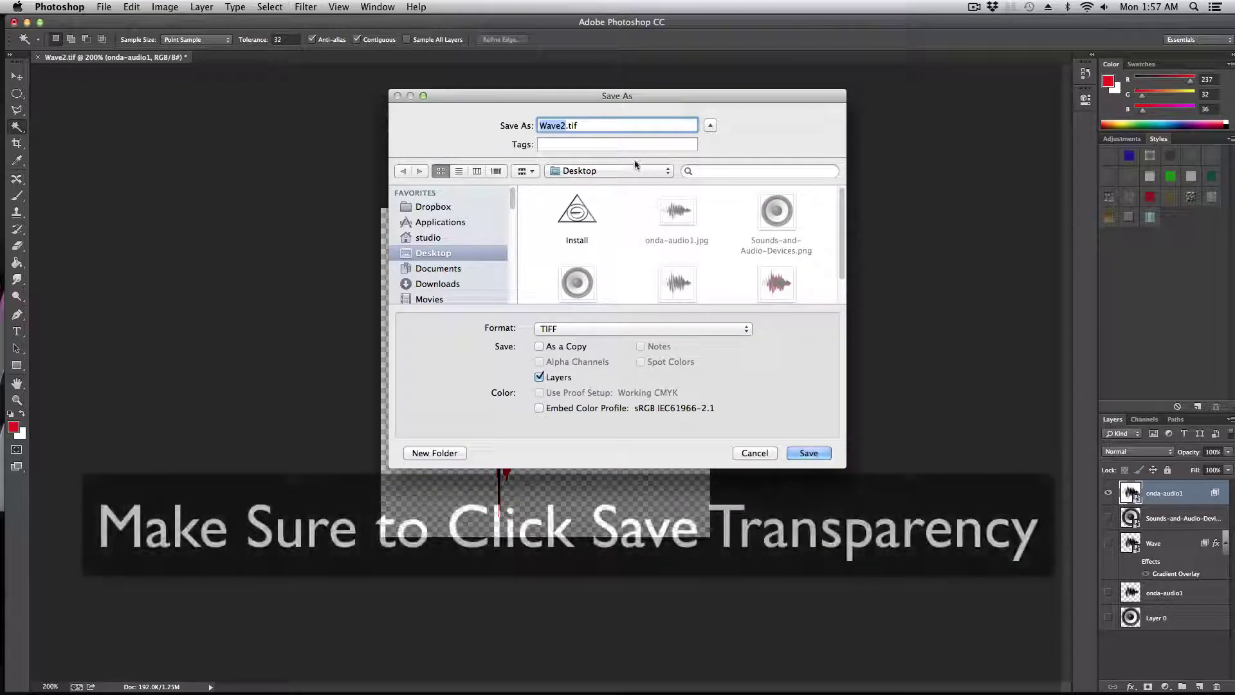
click(757, 453)
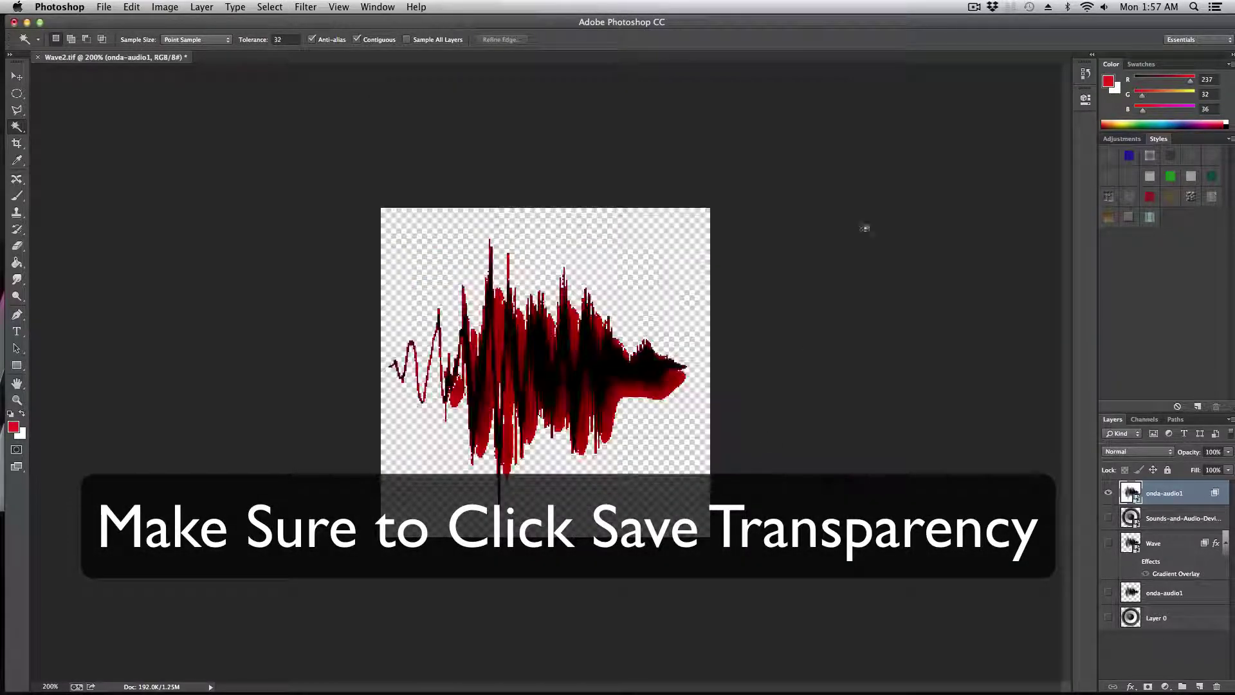
Switch to Logic Pro X, view the desktop image files that can be added as custom icons for Audio 1, and cancel the import
mouse_move(599, 689)
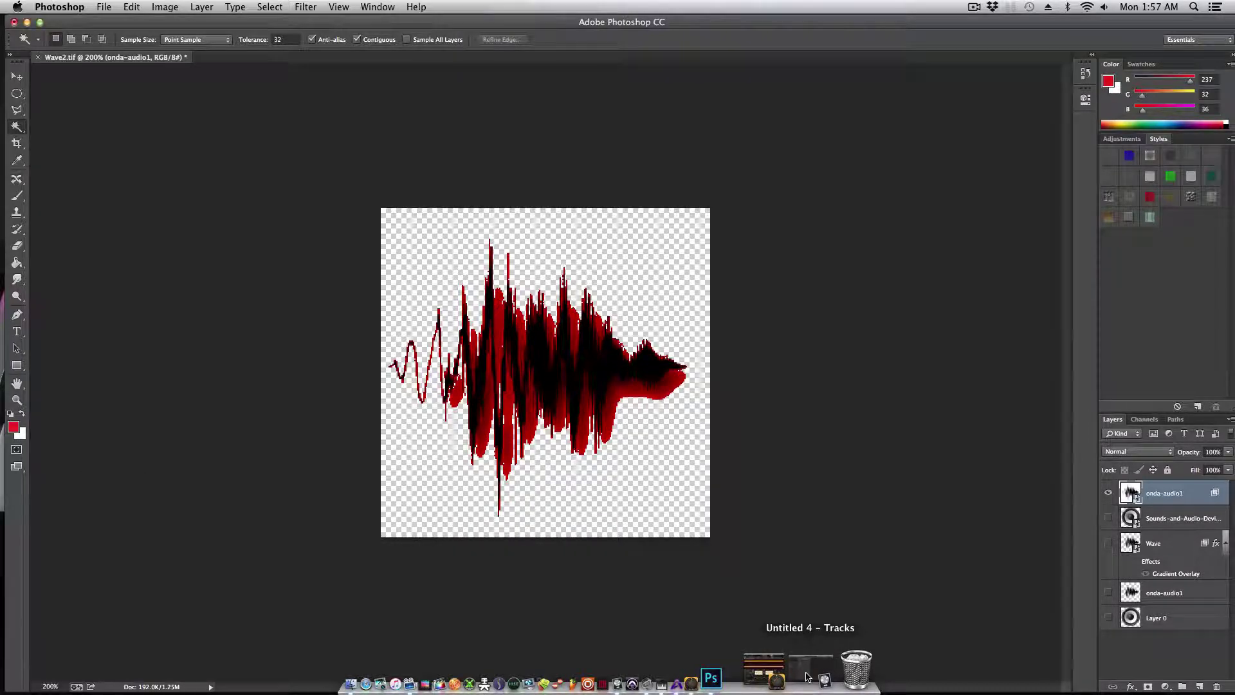
click(807, 674)
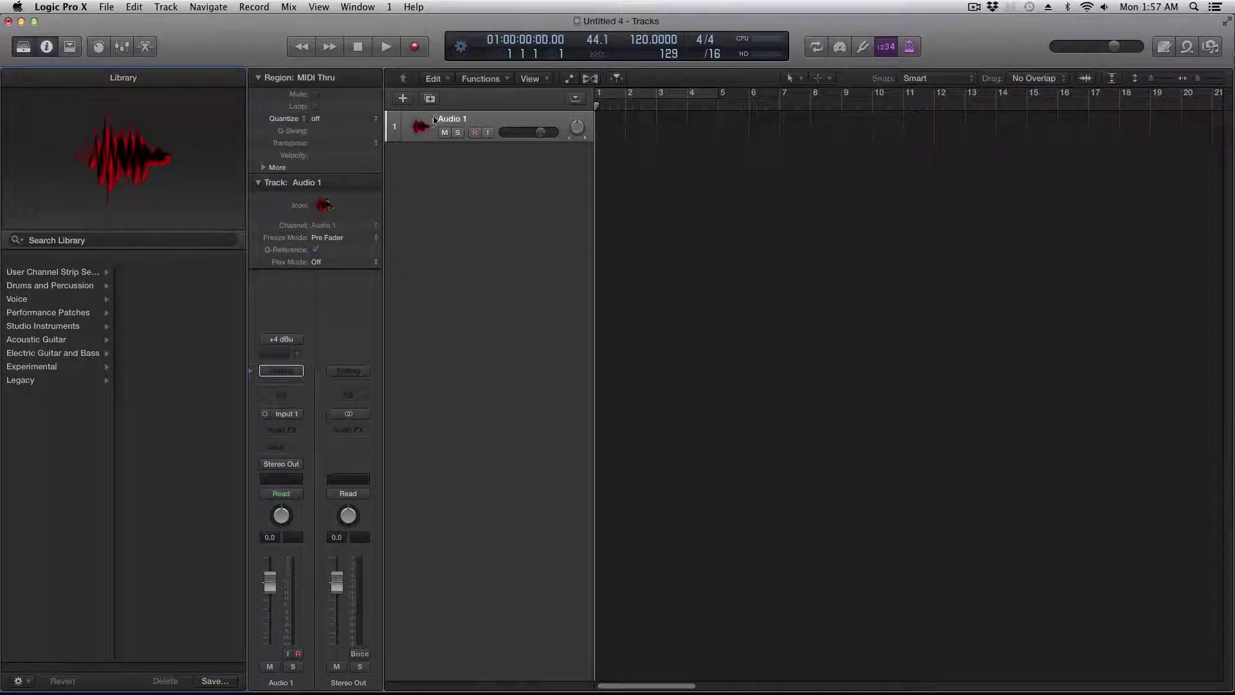
click(419, 126)
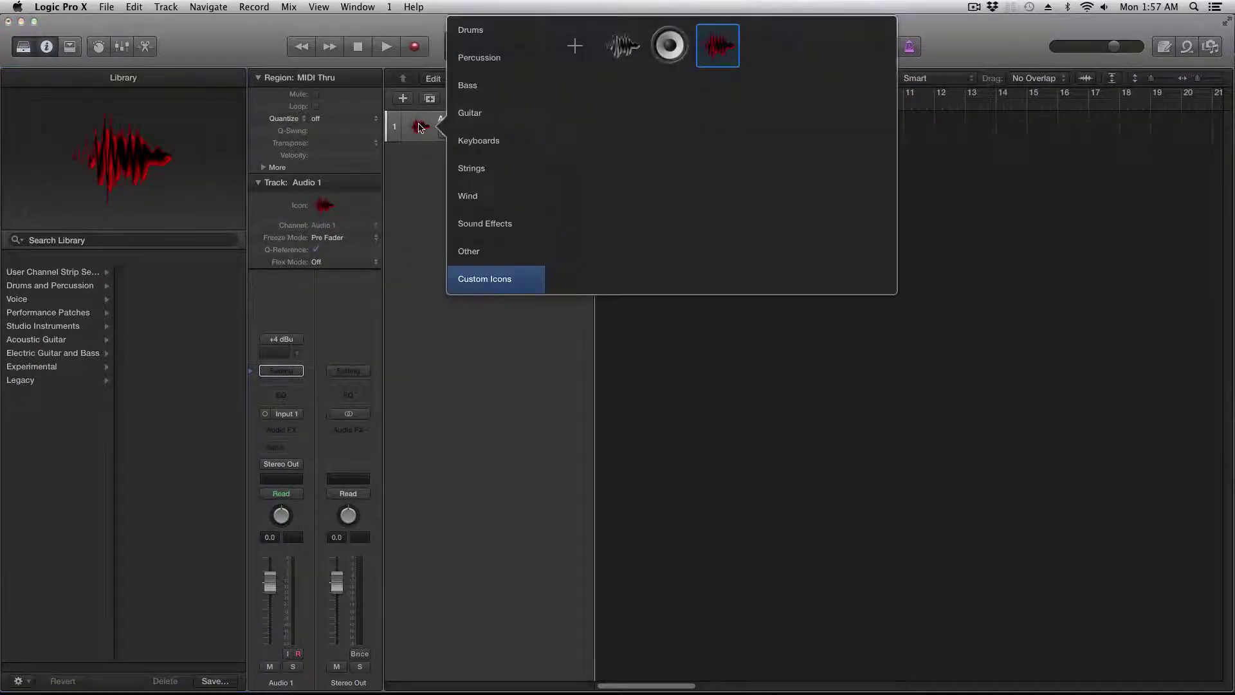
click(574, 45)
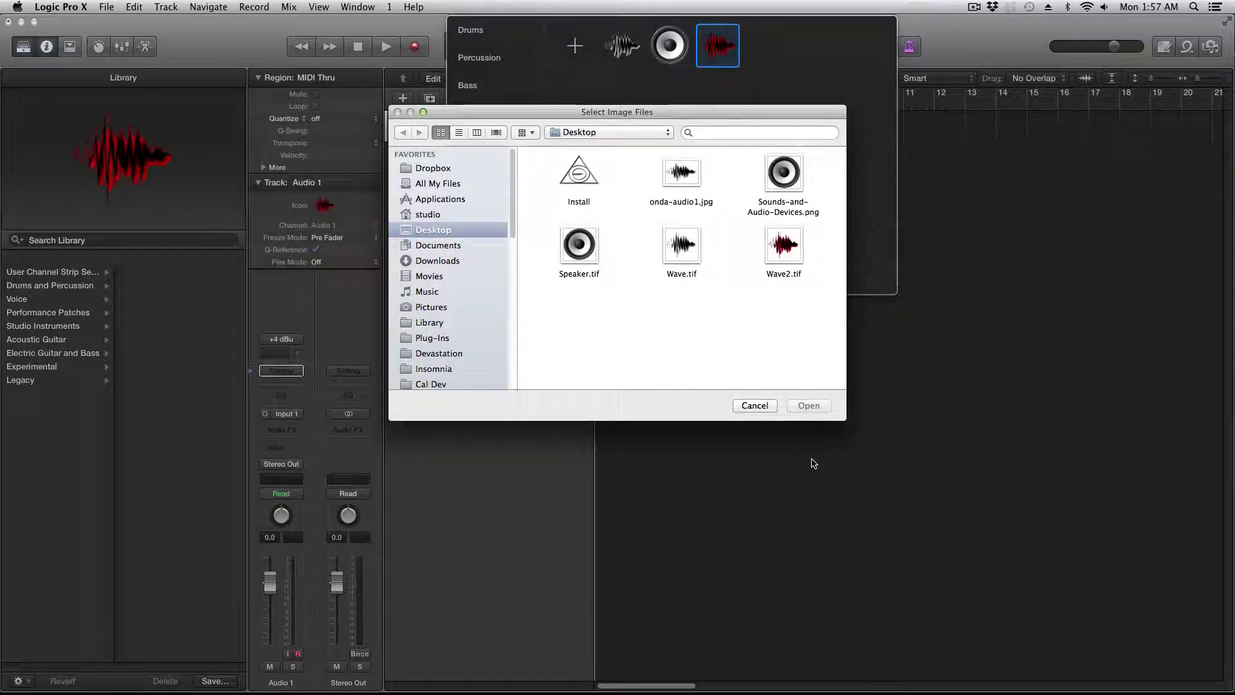
click(746, 406)
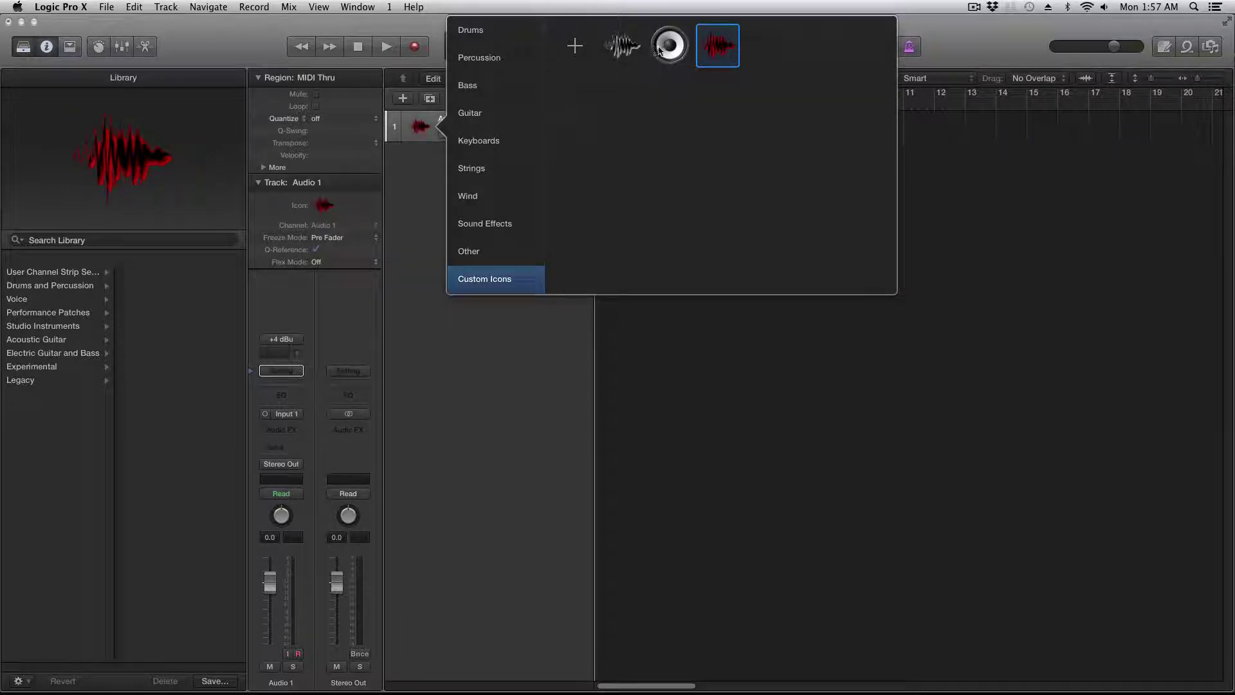
Try the custom speaker and silver waveform icons on the Audio 1 track, and return to the red waveform icon
click(659, 50)
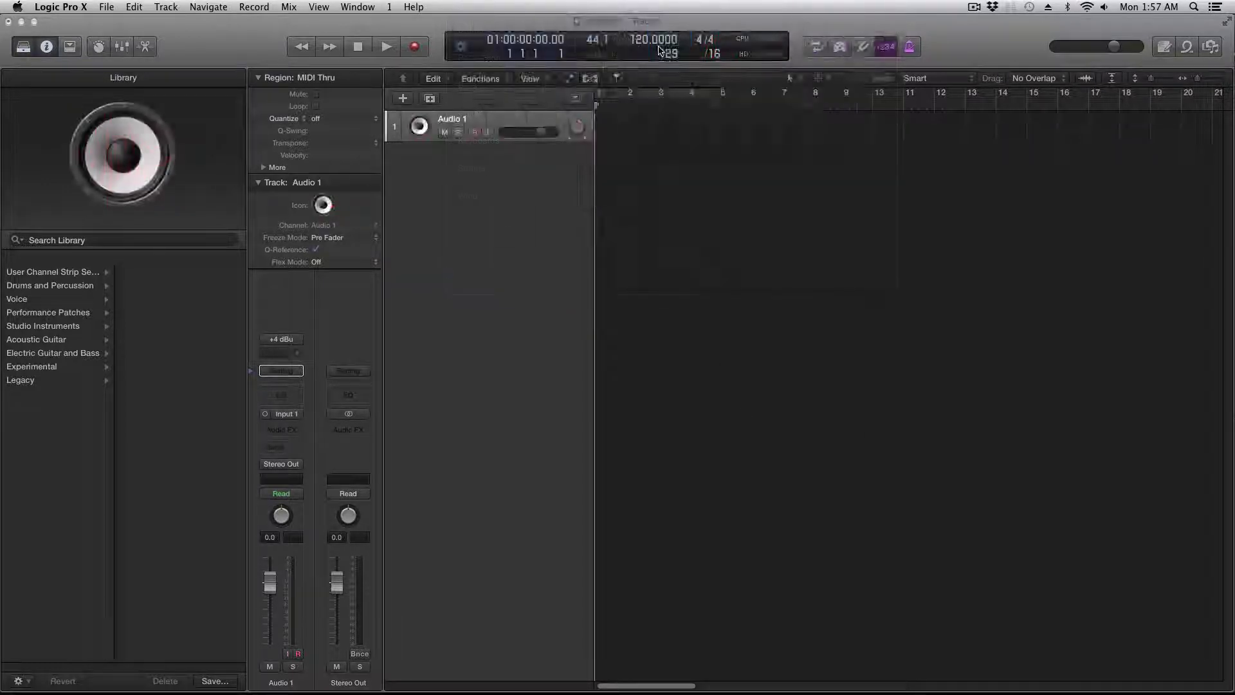
click(420, 126)
click(620, 44)
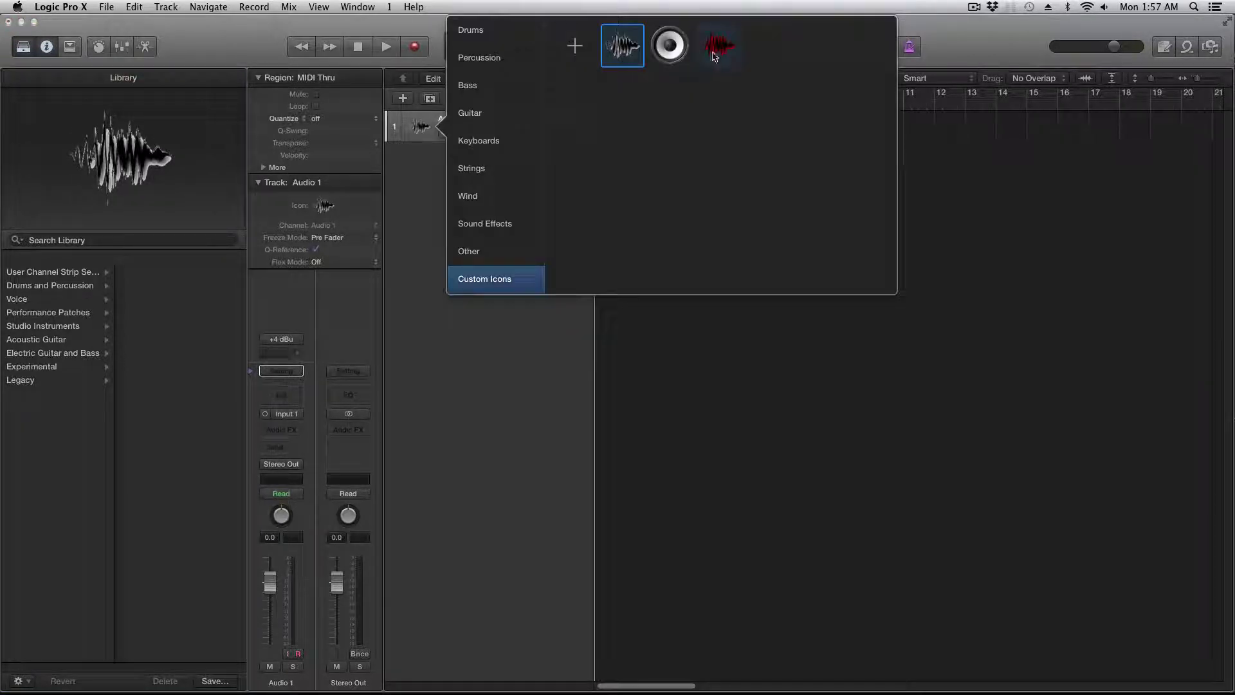
click(717, 46)
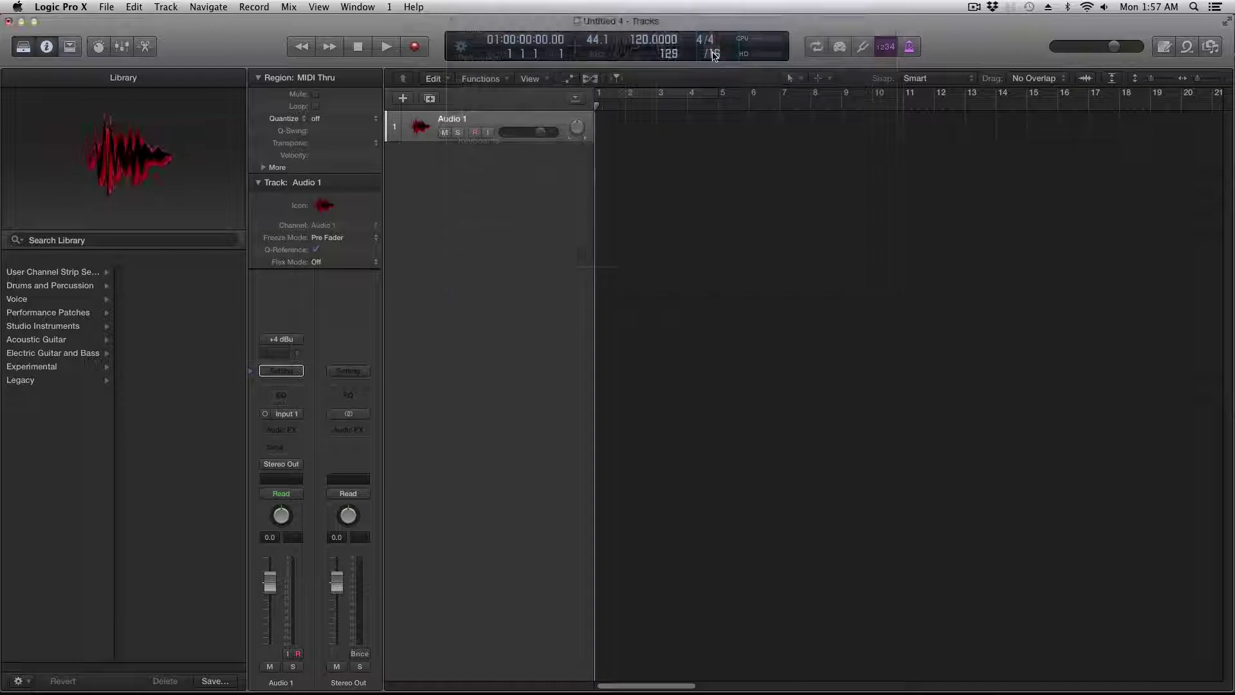